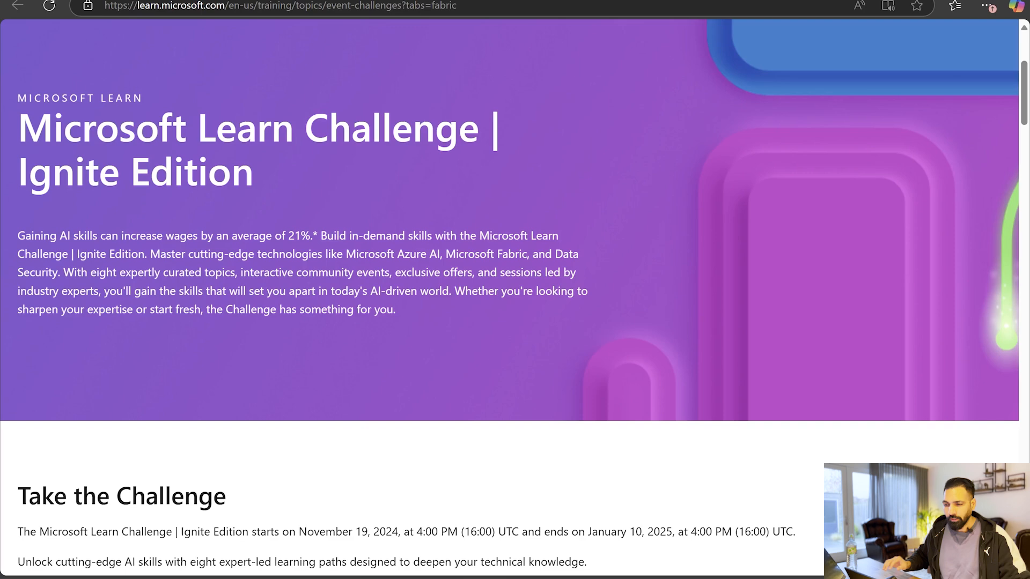
scroll(542, 434, "up", 5)
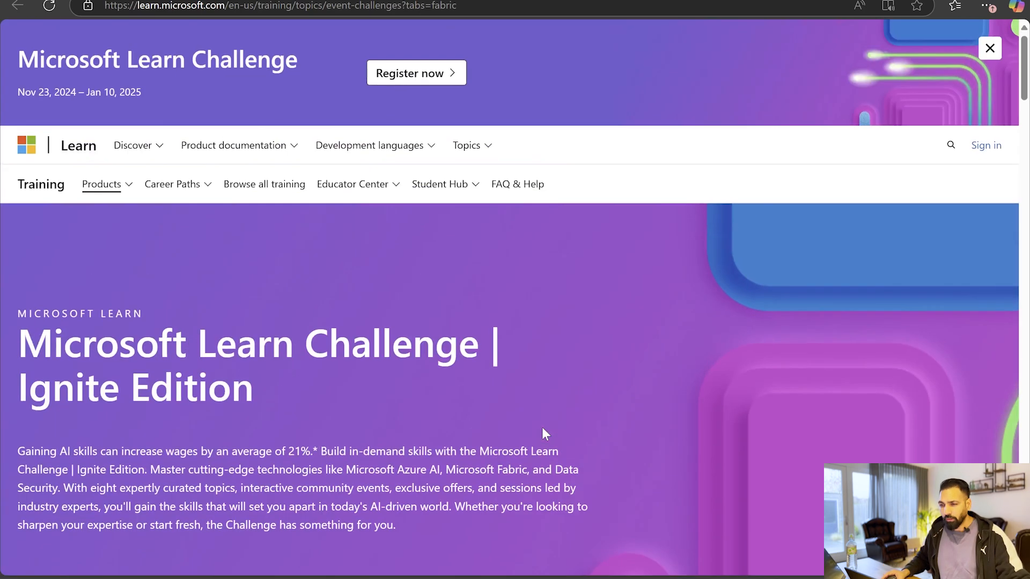
left_click(477, 6)
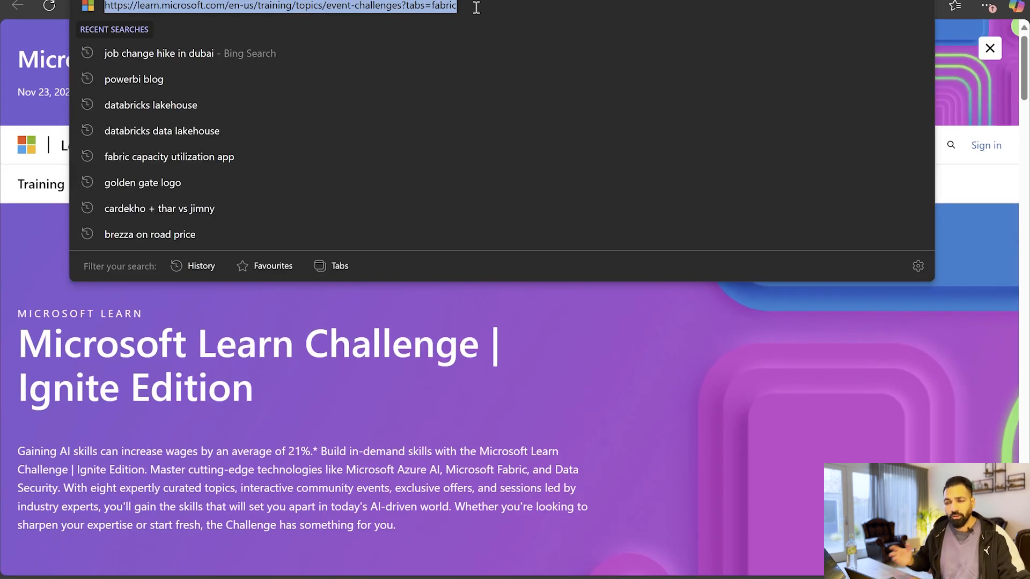
left_click(990, 188)
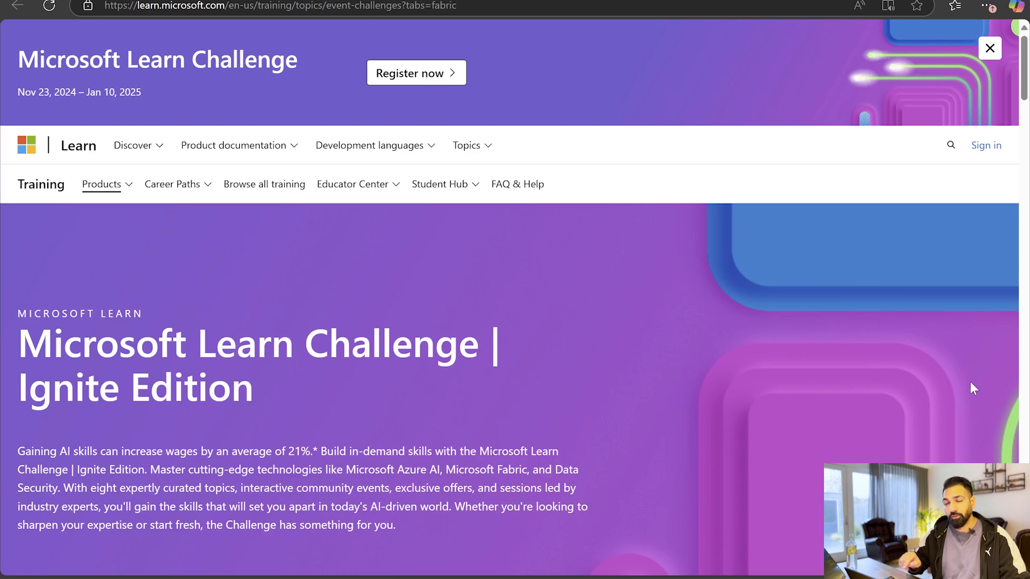
scroll(163, 432, "down", 1)
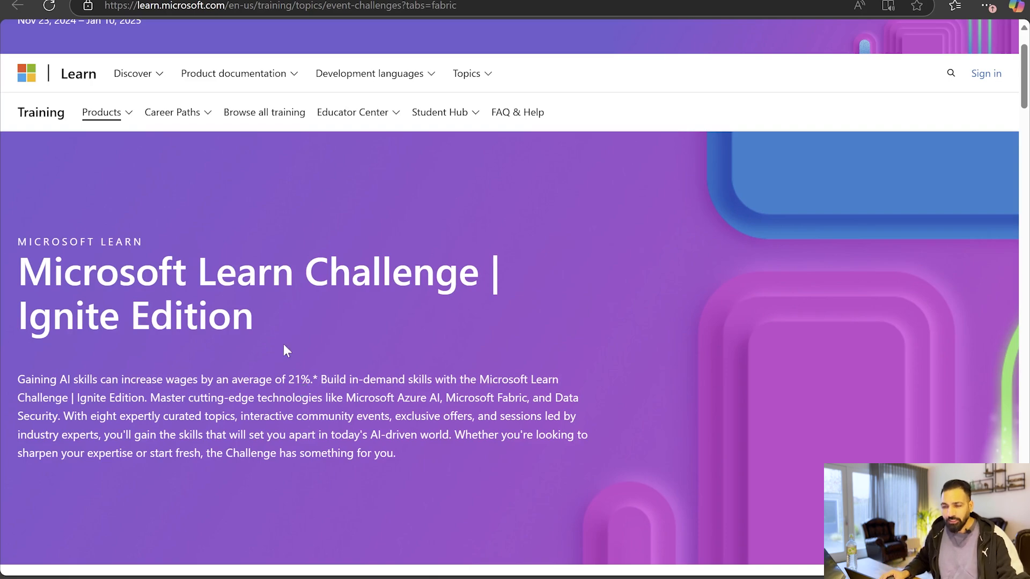
scroll(284, 343, "down", 5)
scroll(283, 344, "down", 3)
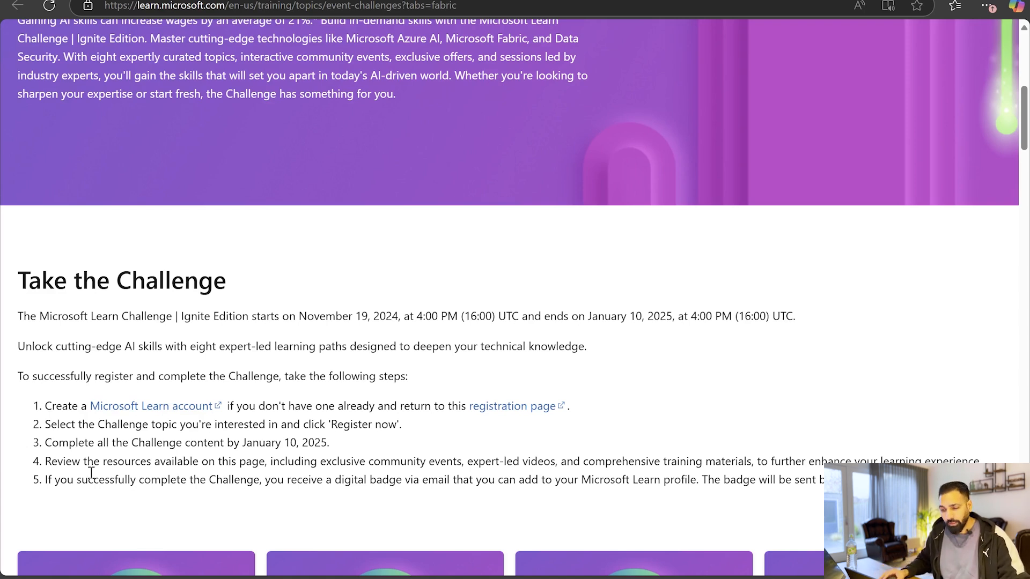
- Highlight the January 10, 2025 completion deadline in the Take the Challenge steps
left_click_drag(327, 443, 236, 444)
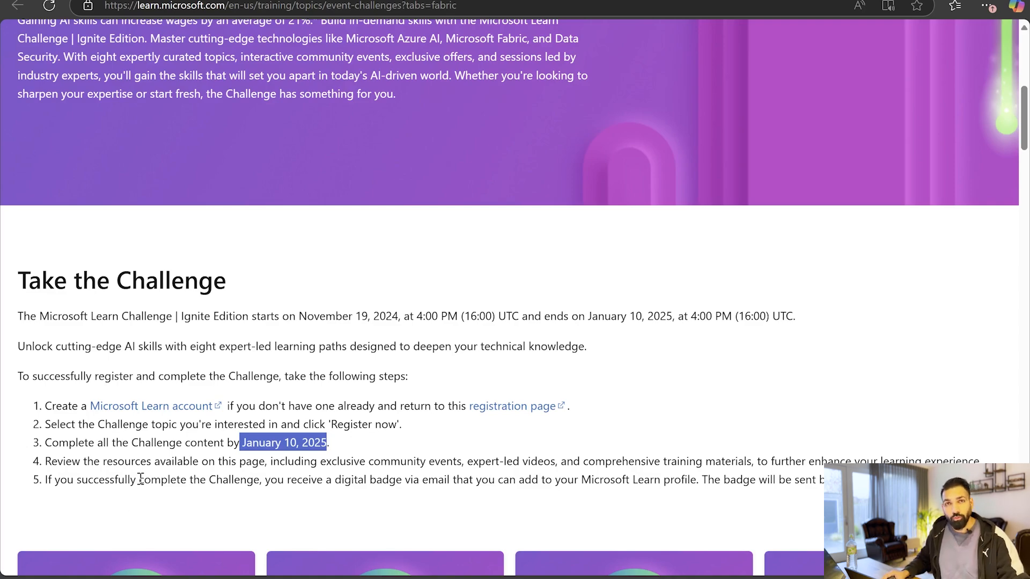
scroll(139, 479, "down", 3)
scroll(139, 479, "down", 2)
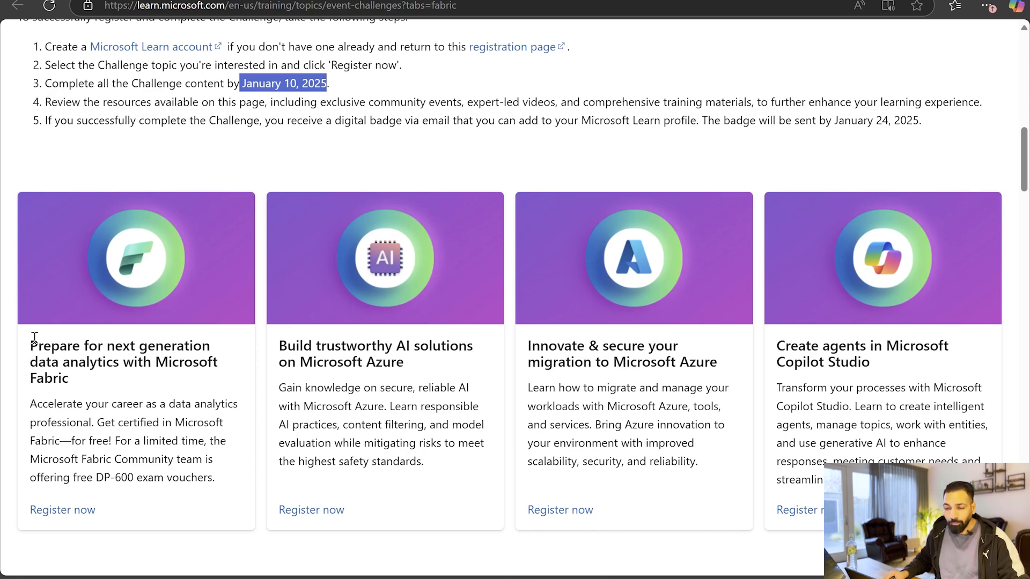
- Highlight the card title 'Prepare for next generation data analytics with Microsoft Fabric'
left_click_drag(32, 342, 78, 377)
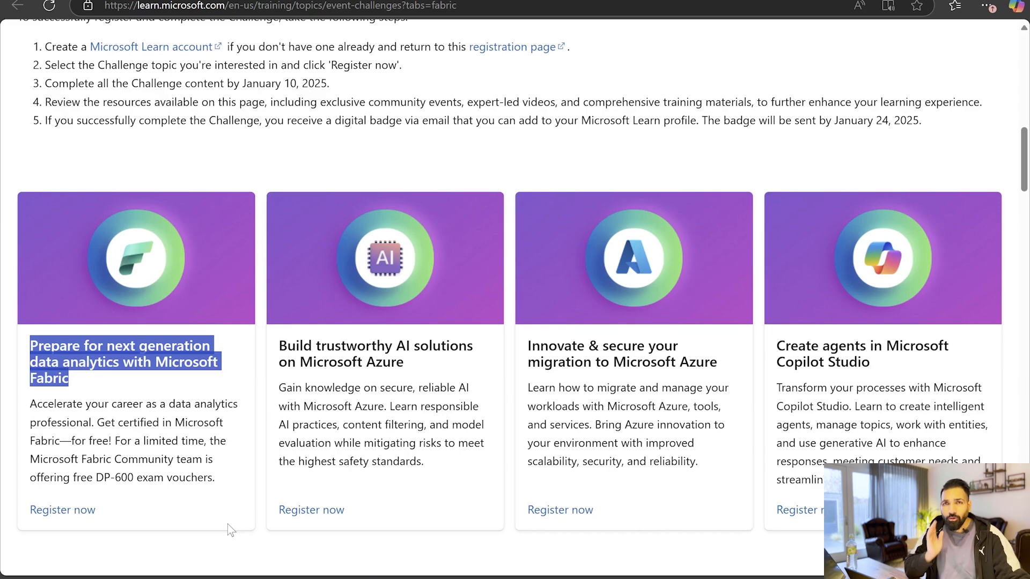
scroll(266, 387, "down", 5)
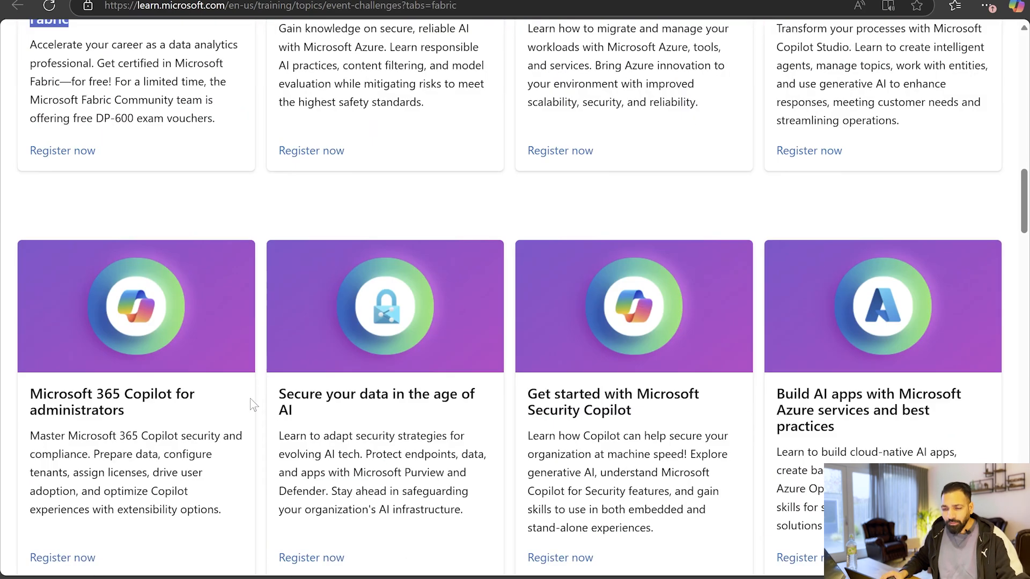
scroll(251, 404, "down", 4)
scroll(252, 403, "down", 3)
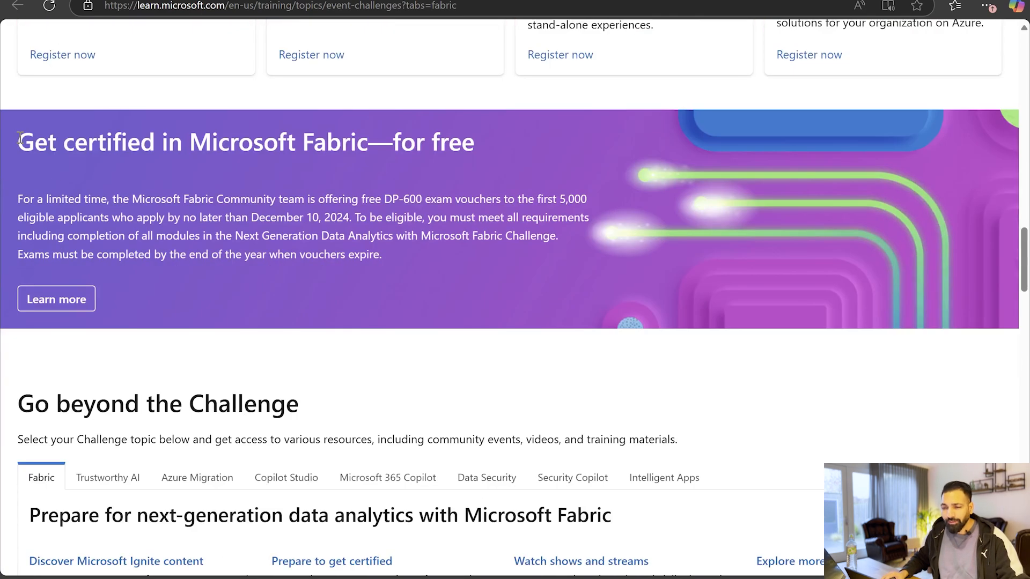